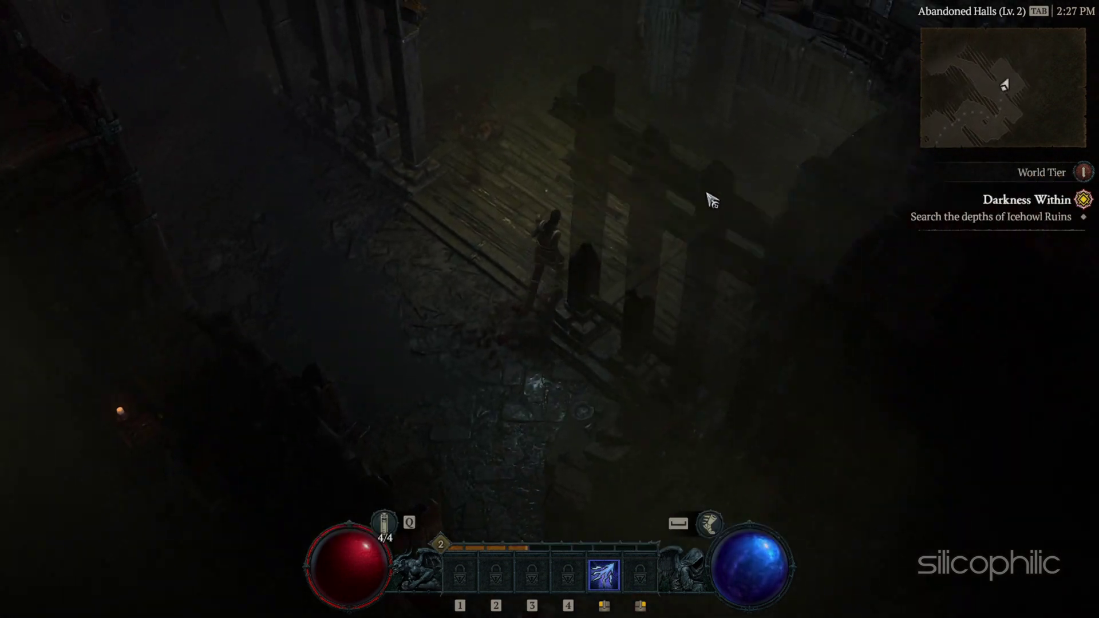
Step: Walk the character to the Abandoned Halls door and through into the next room
click(142, 215)
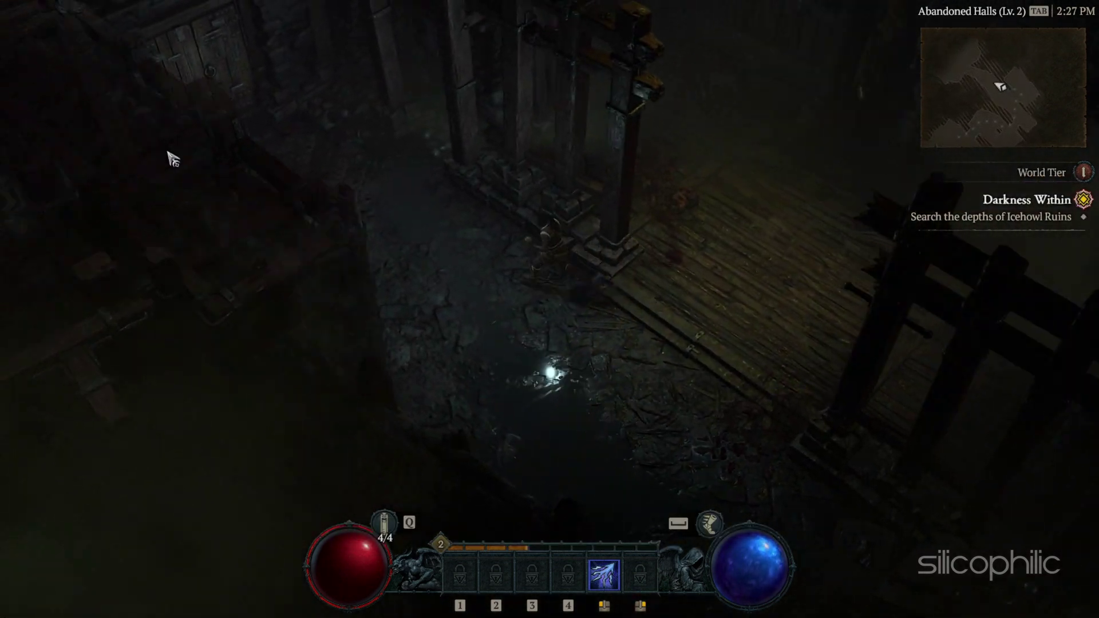
click(419, 171)
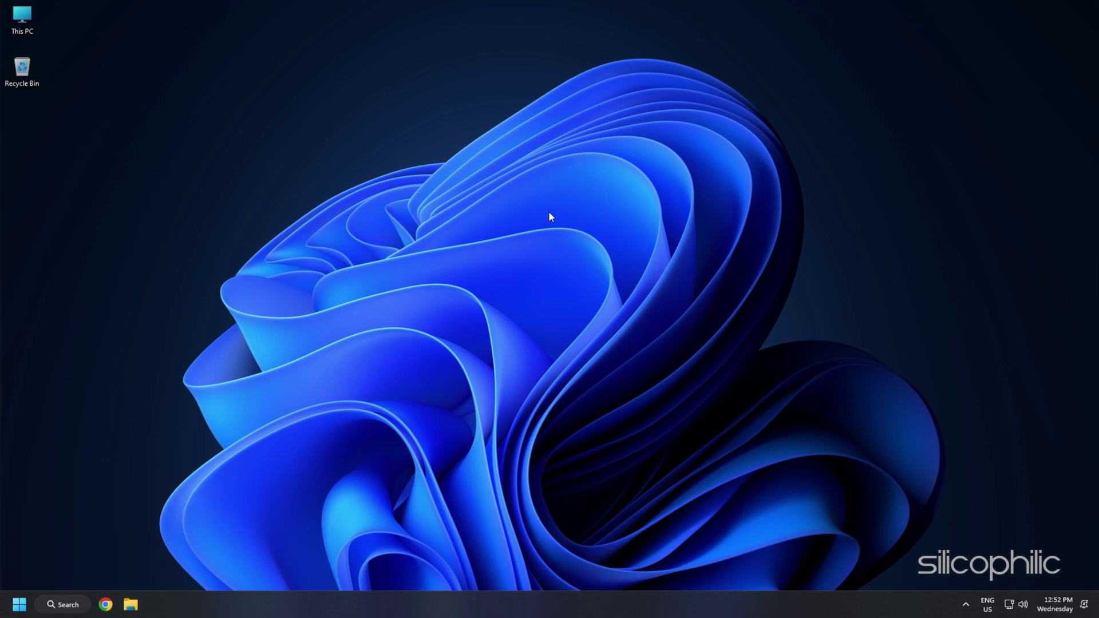
Step: Delete LocalPrefs.txt from This PC > Documents > Diablo IV
double_click(21, 17)
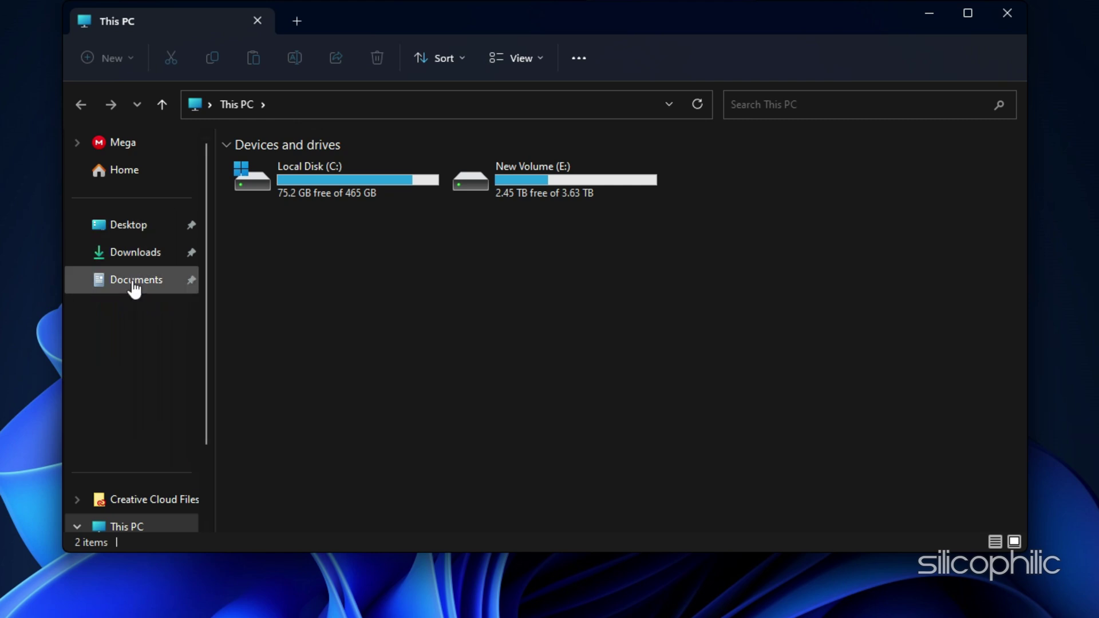
click(133, 283)
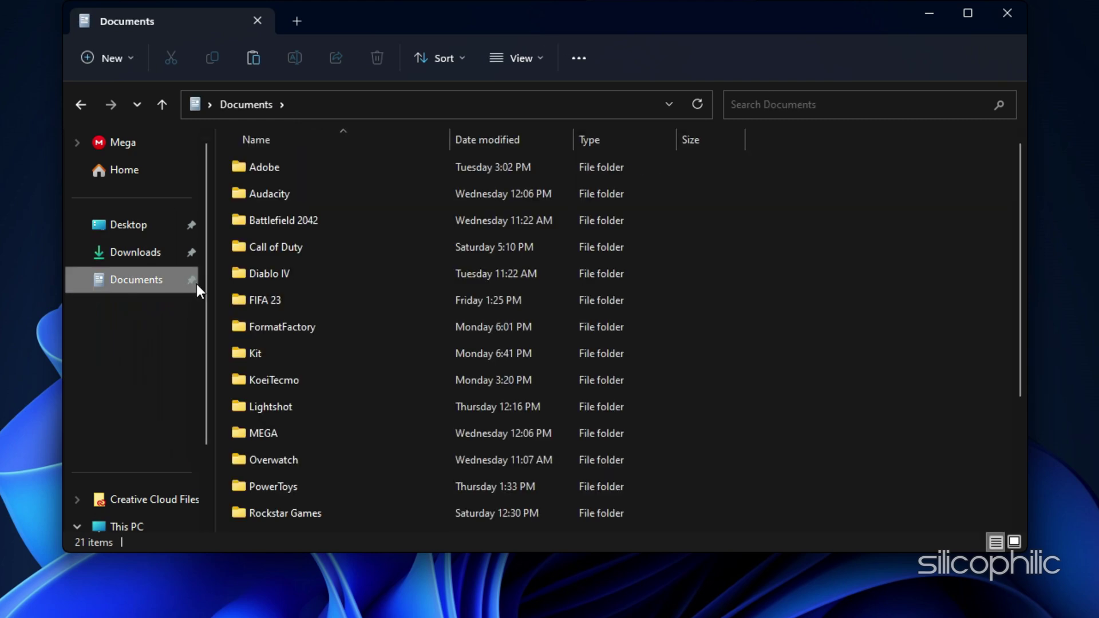
double_click(305, 281)
click(316, 167)
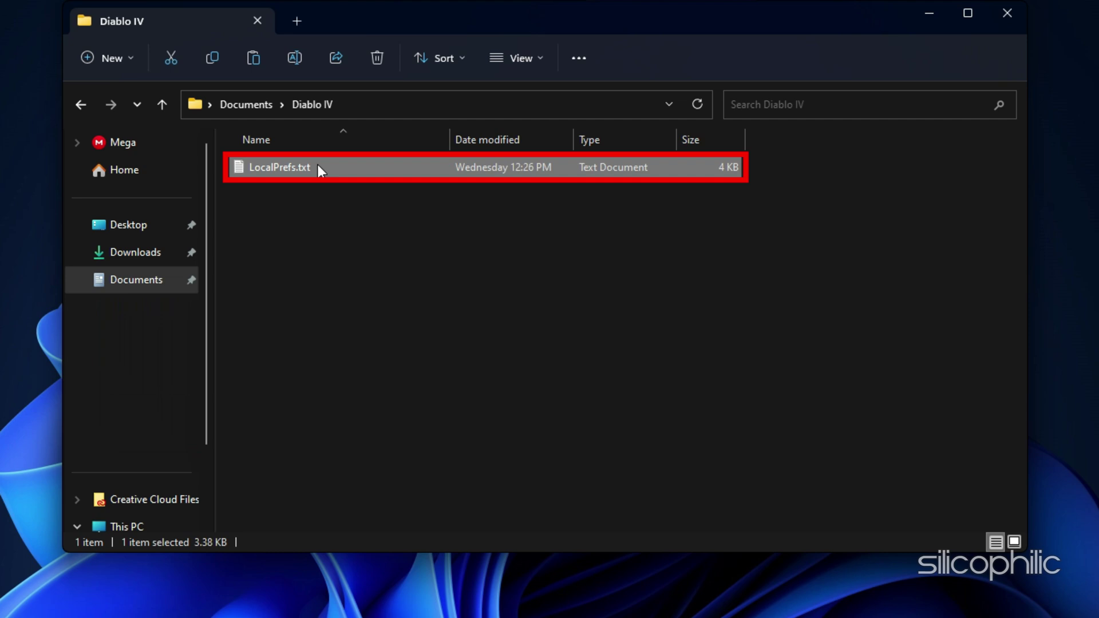
right_click(317, 167)
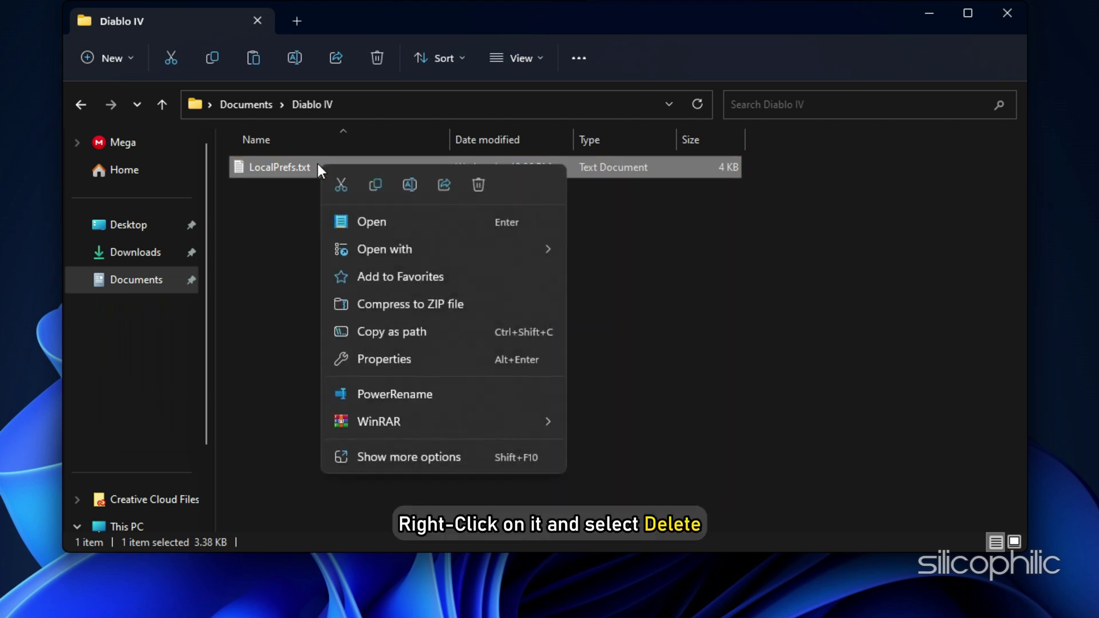
click(478, 185)
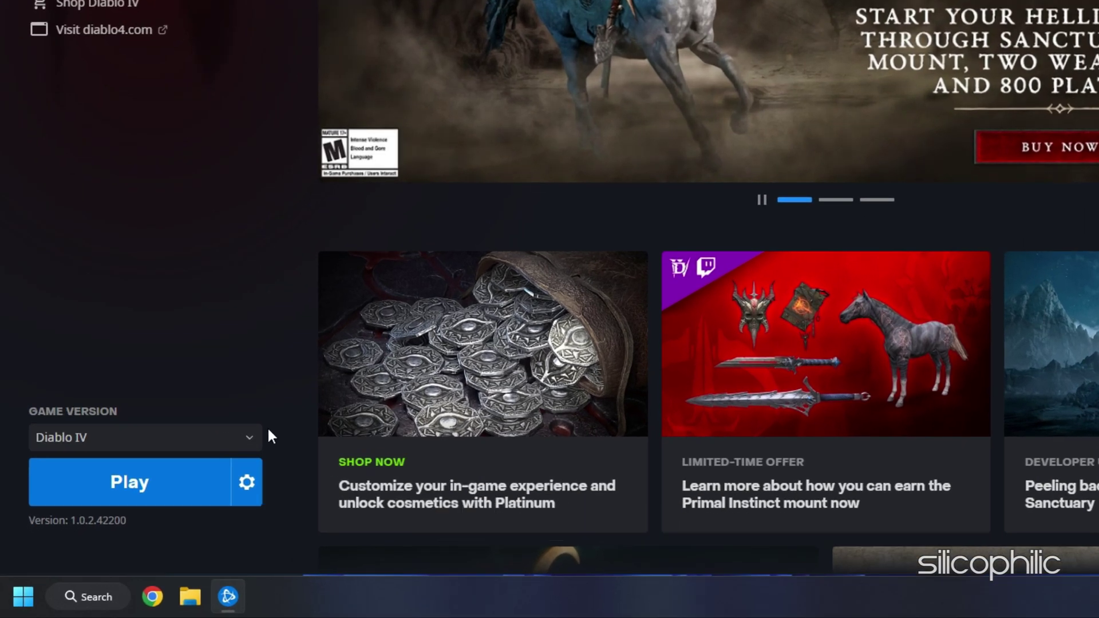
Step: Begin a Scan and Repair of Diablo IV from the gear menu beside Play
click(247, 482)
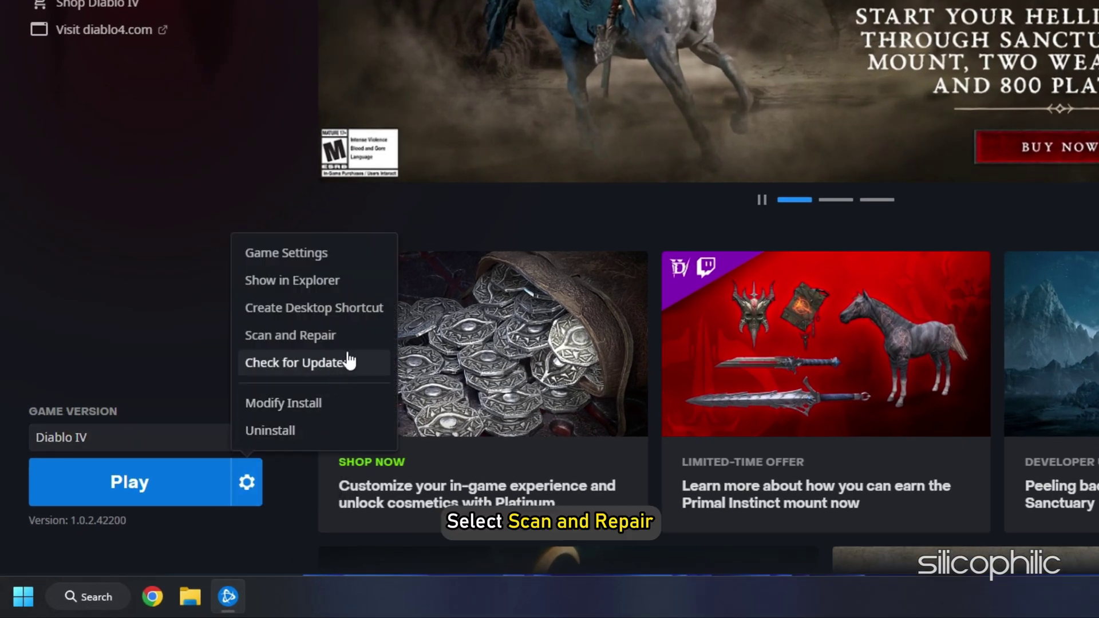
click(291, 335)
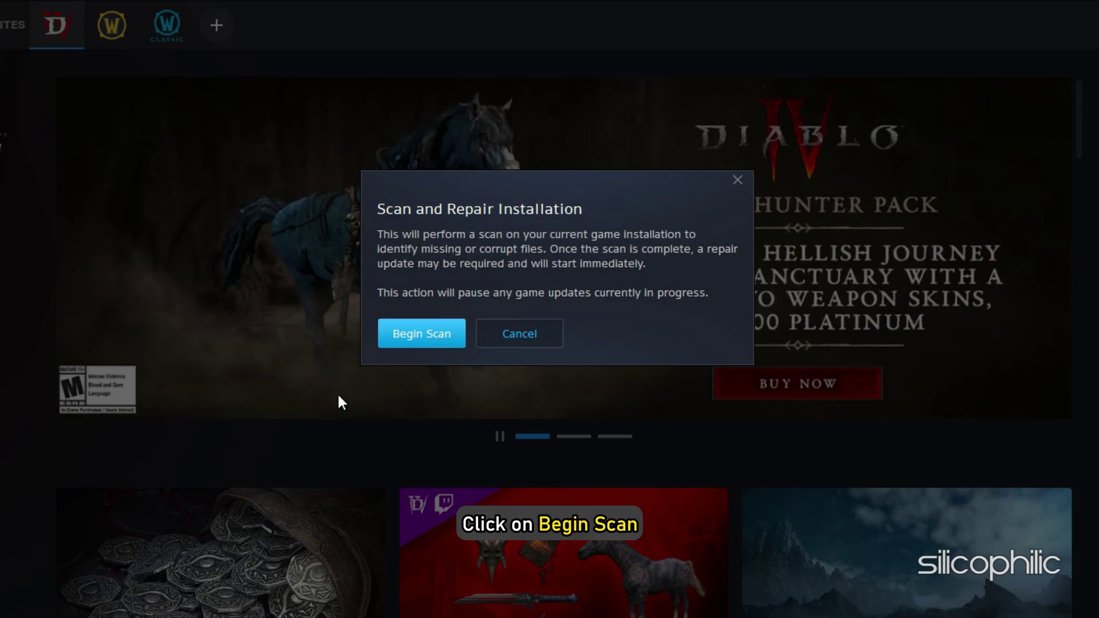
click(451, 338)
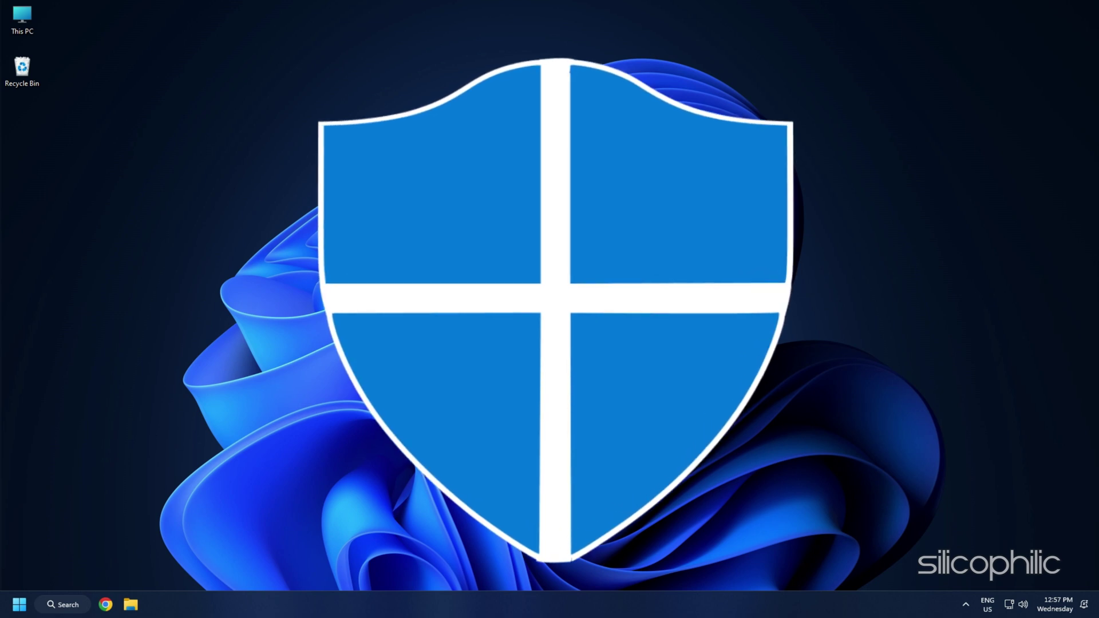
Step: Add Diablo IV.exe as an allowed app under Controlled folder access in Windows Security
click(105, 600)
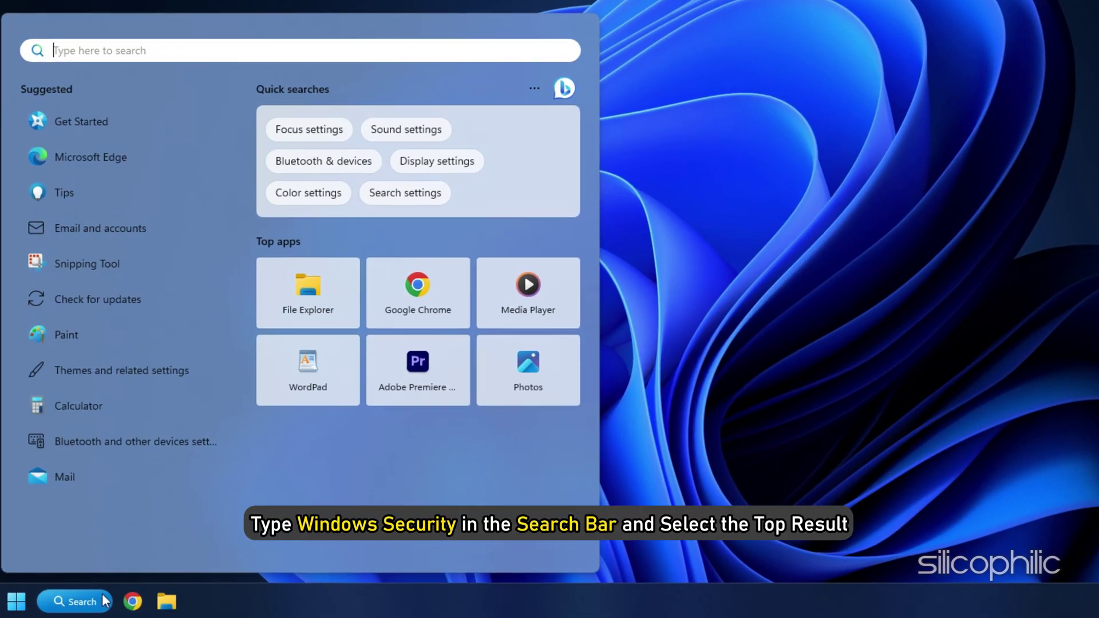
text(windows secu)
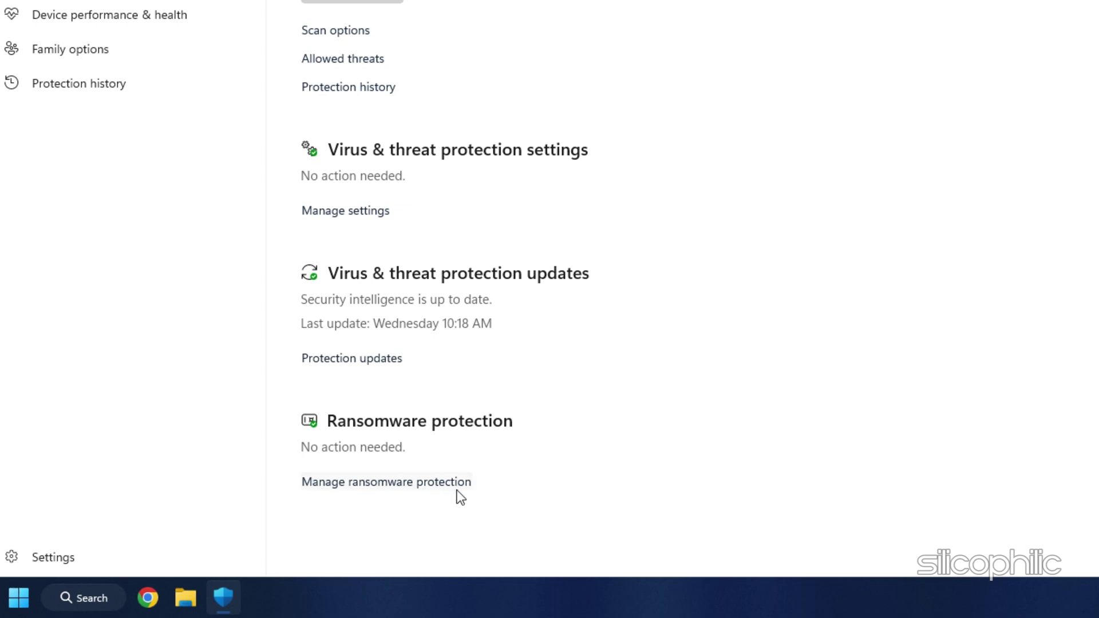
click(461, 481)
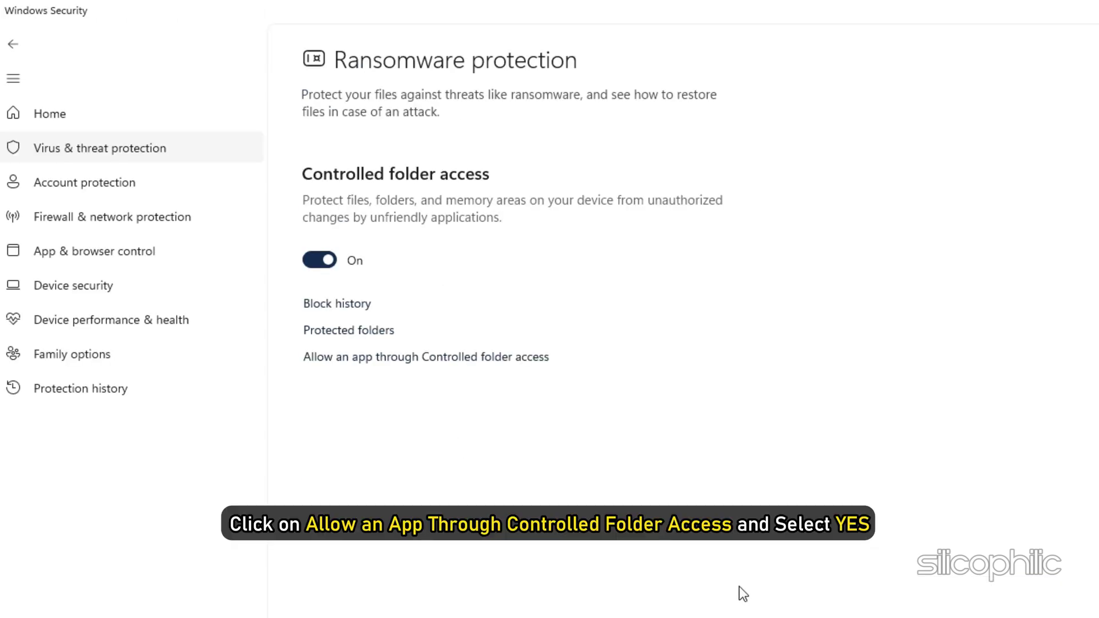
click(509, 366)
click(482, 395)
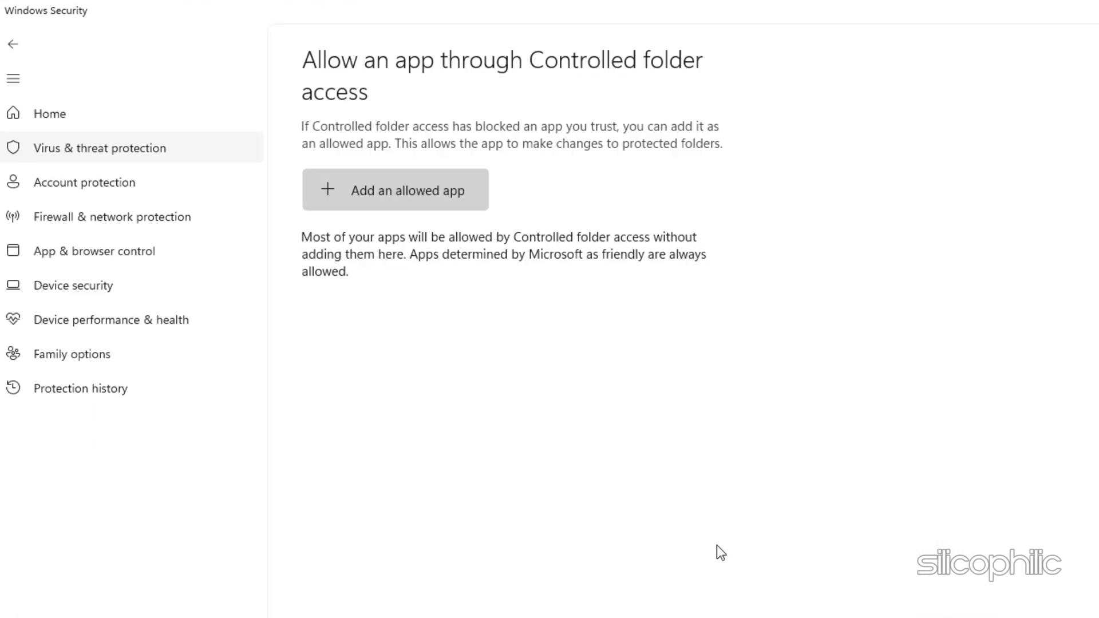
click(479, 198)
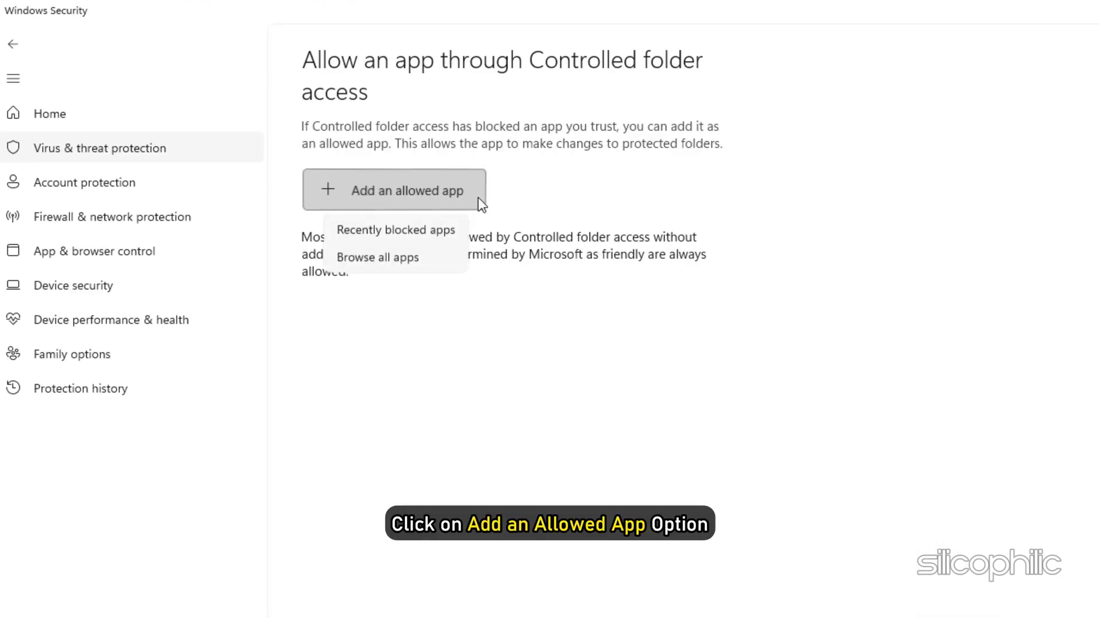
click(417, 259)
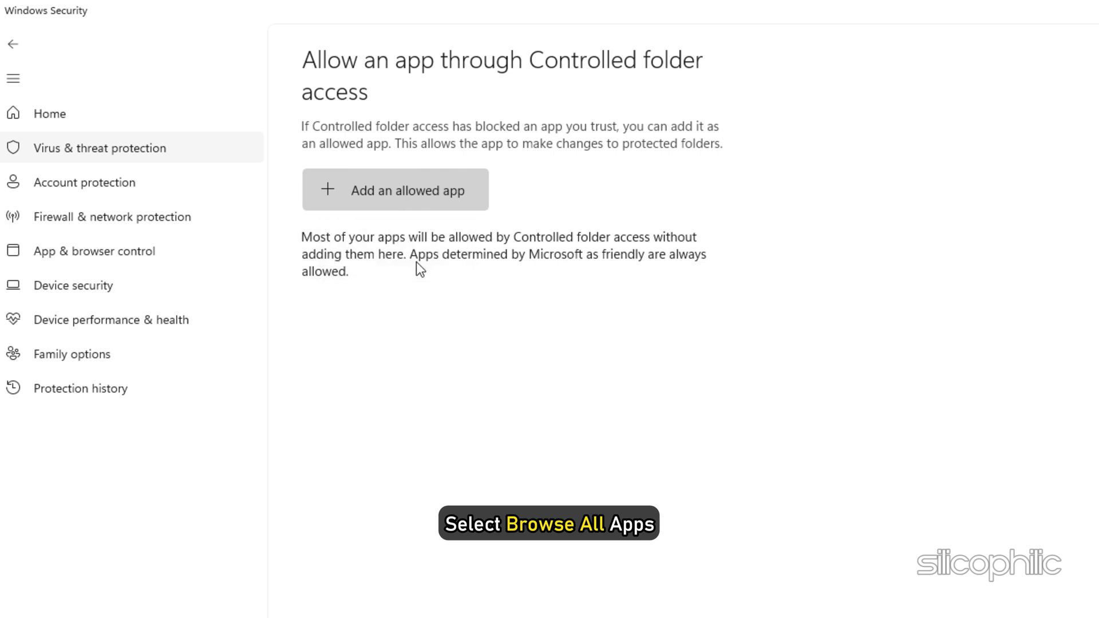
click(128, 273)
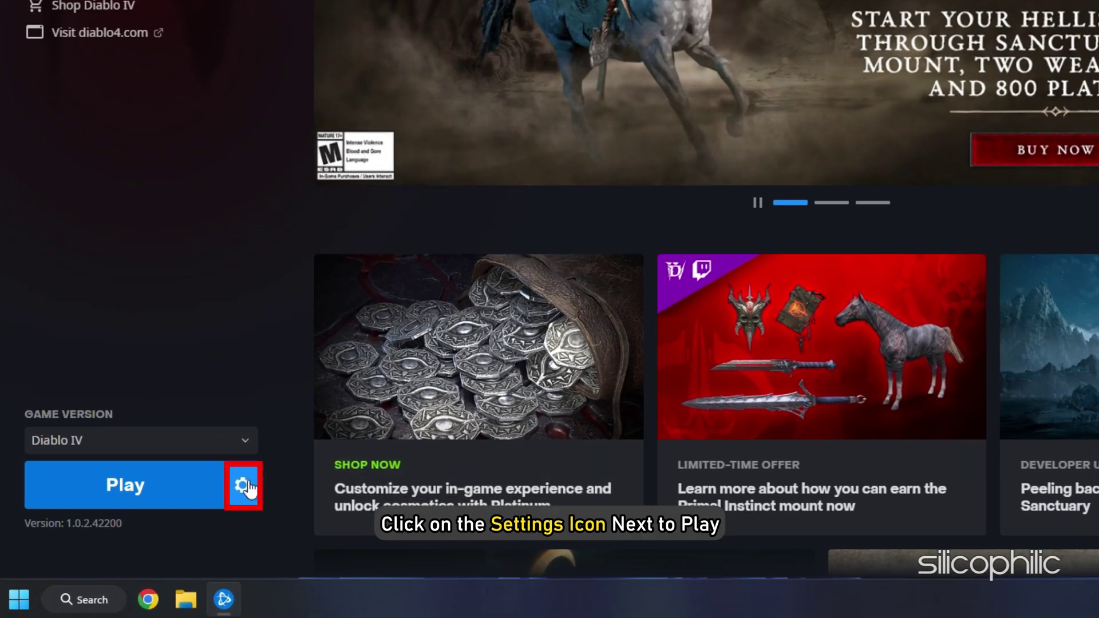
Step: Open Diablo IV's Game Settings from the gear menu beside Play
click(246, 488)
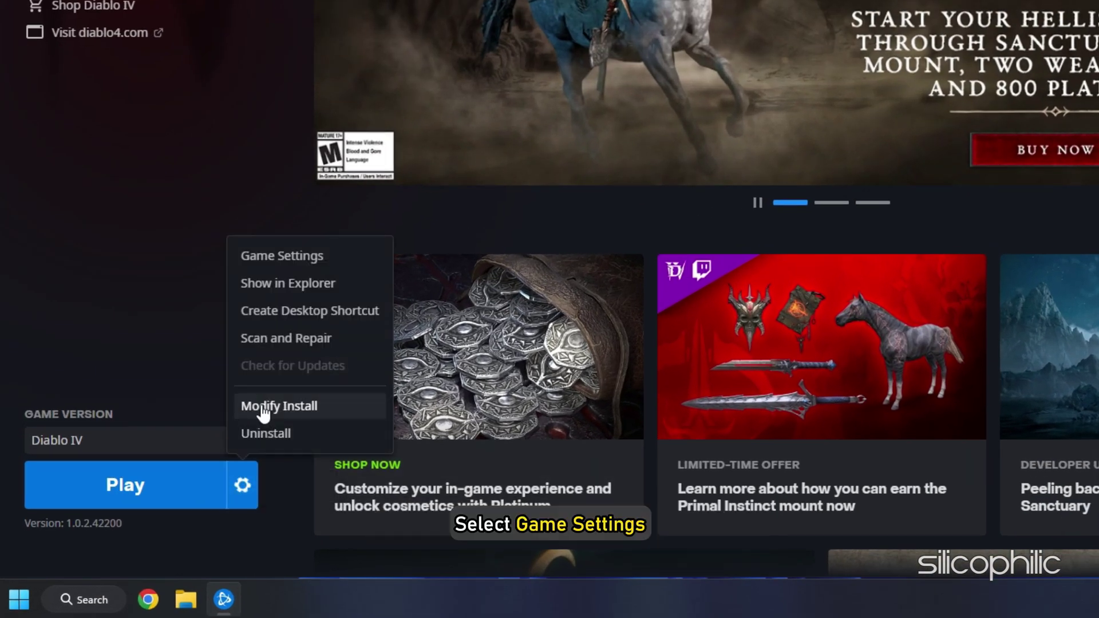
click(329, 261)
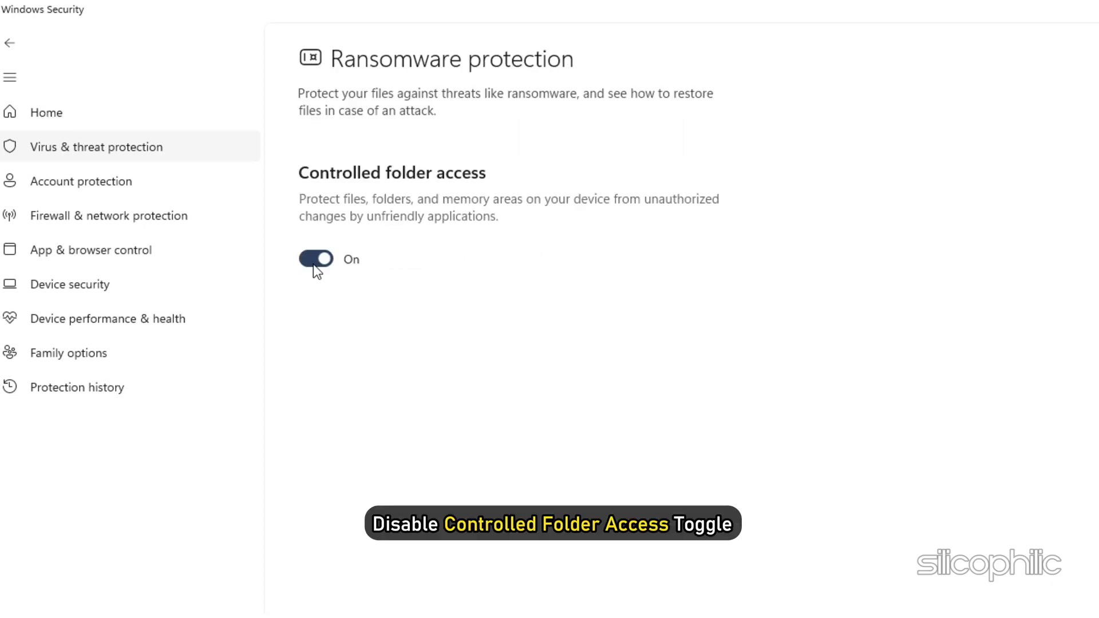
Step: Switch the Controlled folder access toggle to Off on the Ransomware protection page
click(314, 260)
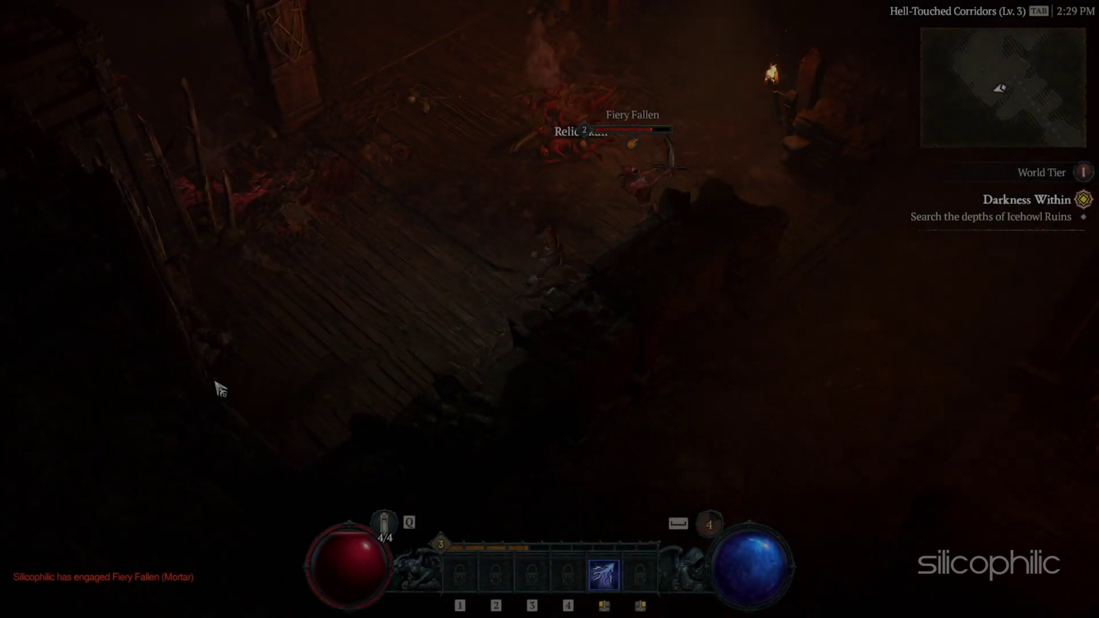
Step: Attack the Fiery Fallen in the dungeon
click(661, 248)
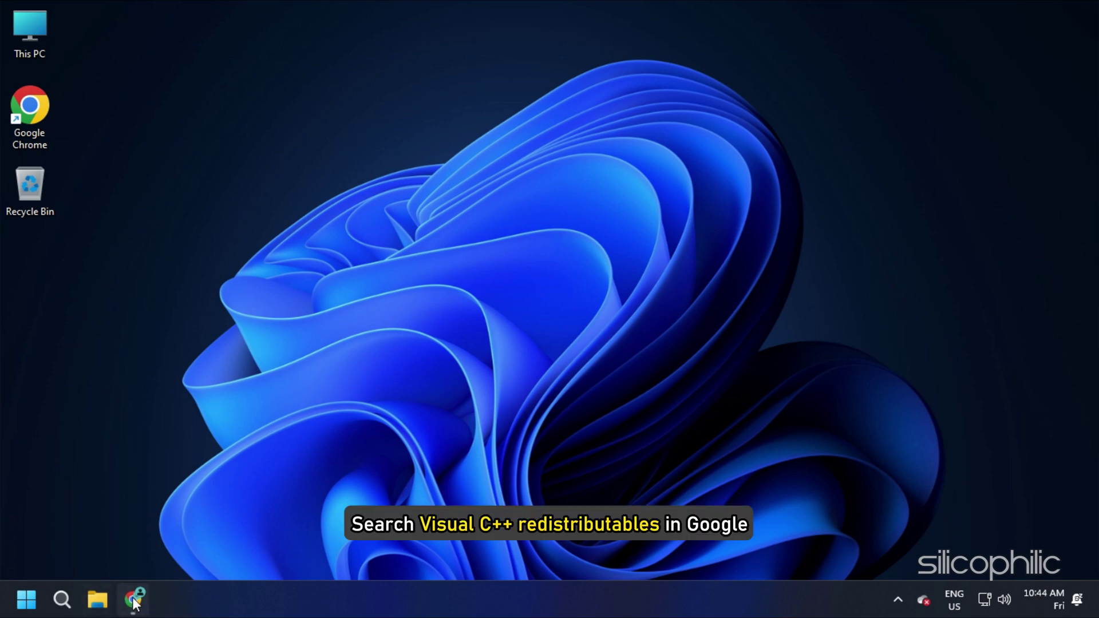
Step: Search Google for Visual C++ redistributables and open Microsoft's supported downloads page
click(135, 598)
click(394, 311)
text(Visual C++ redistributables)
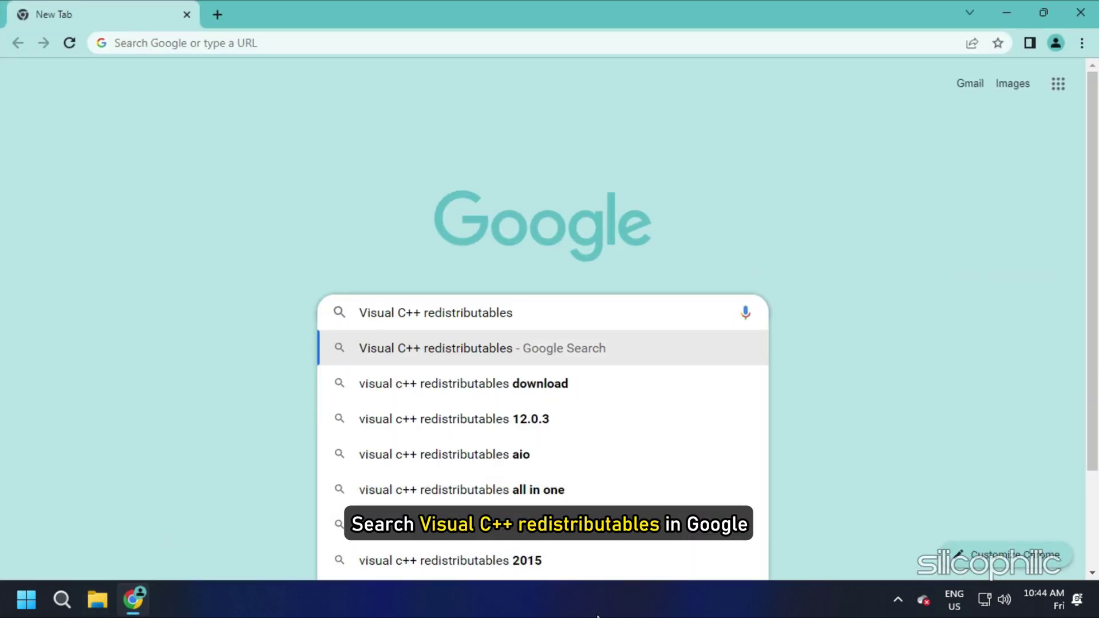
key(Return)
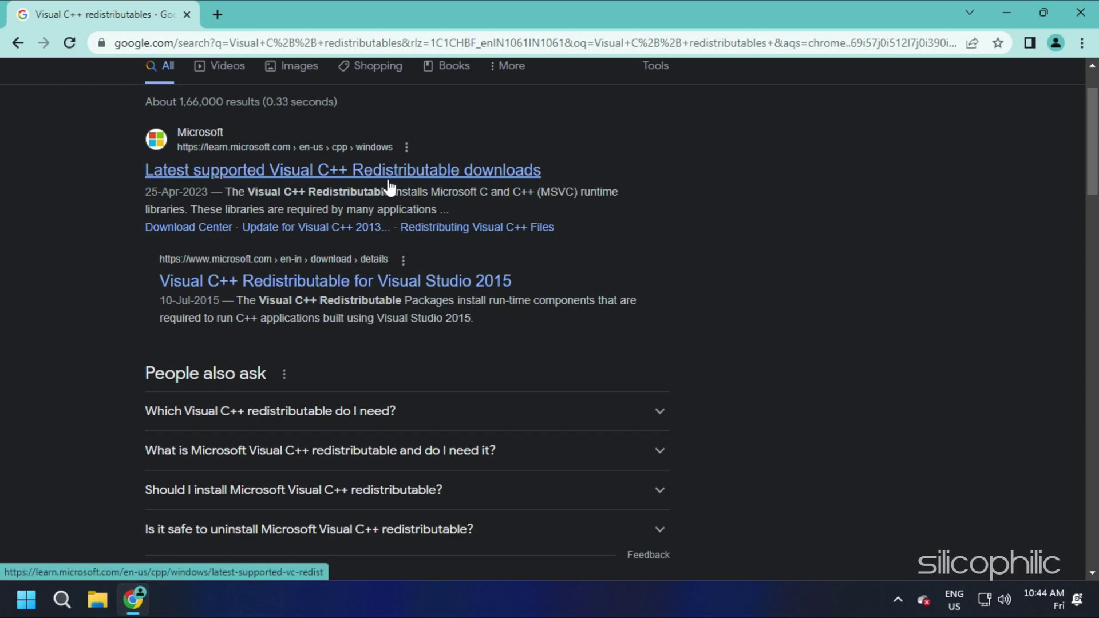
click(389, 171)
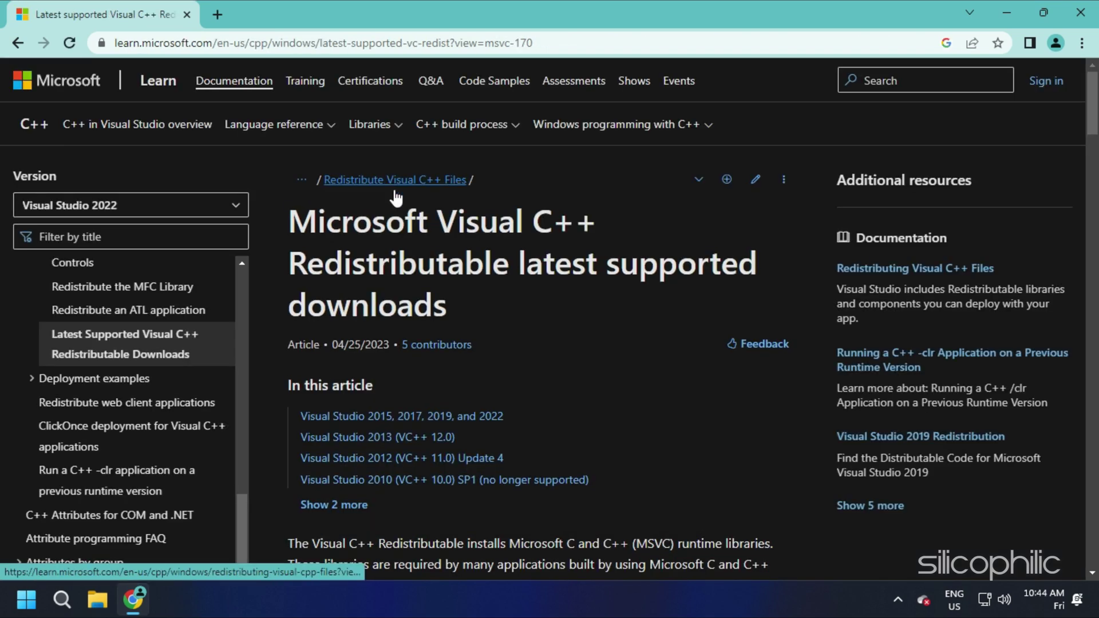
scroll(493, 255, down, 3)
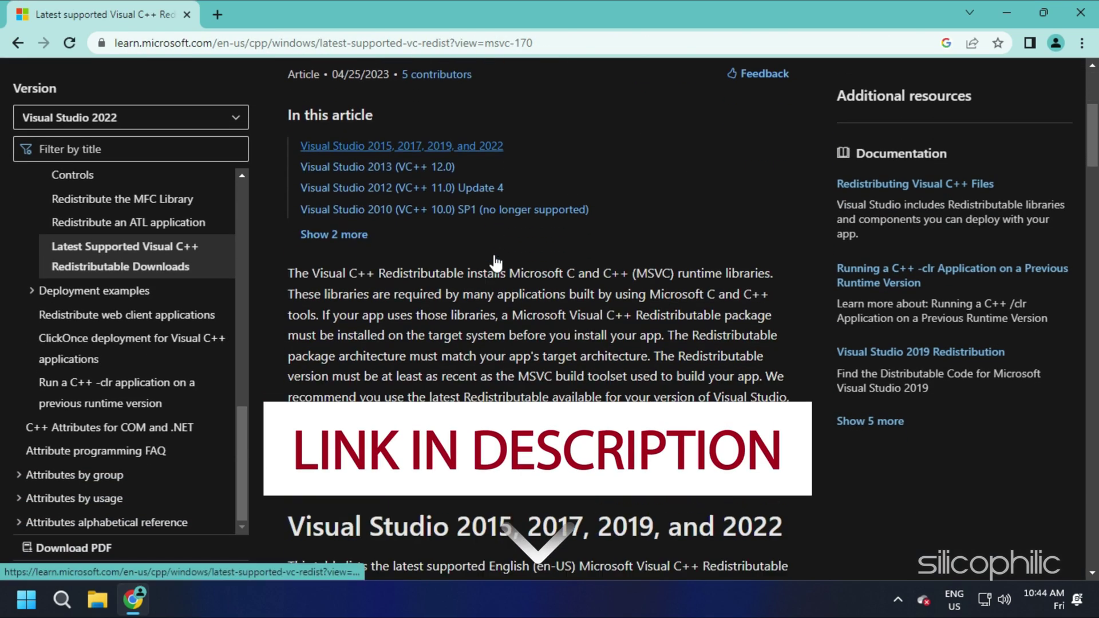
scroll(494, 260, down, 3)
scroll(494, 260, down, 3)
scroll(493, 260, down, 3)
scroll(494, 260, down, 2)
scroll(494, 260, down, 1)
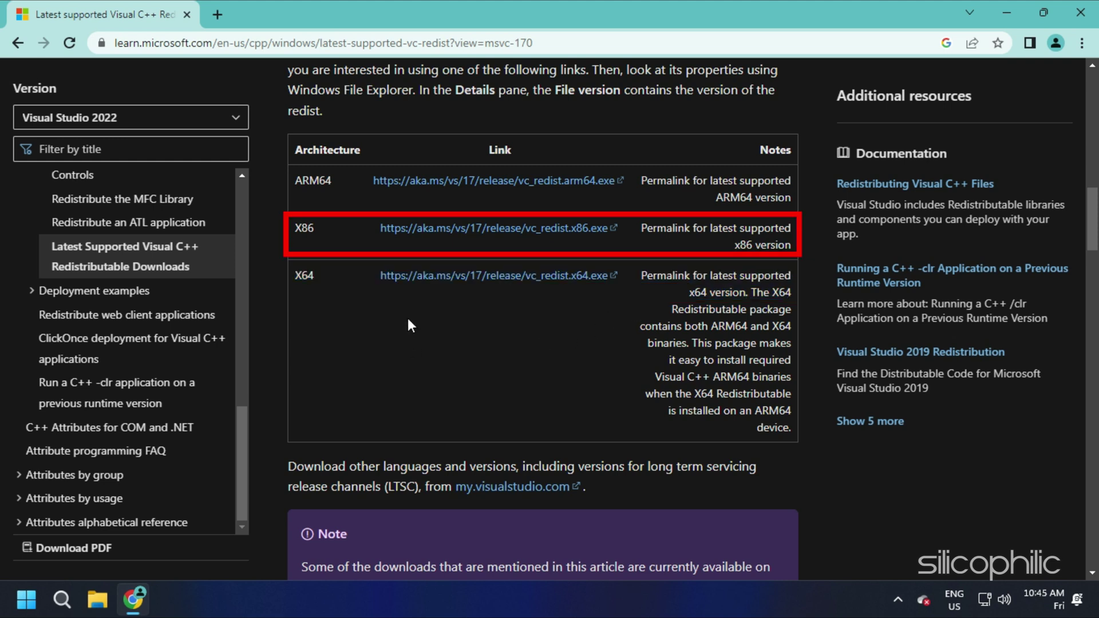
Step: Download and install the x64 Visual C++ Redistributable, accepting its license terms
click(462, 277)
click(284, 399)
click(654, 430)
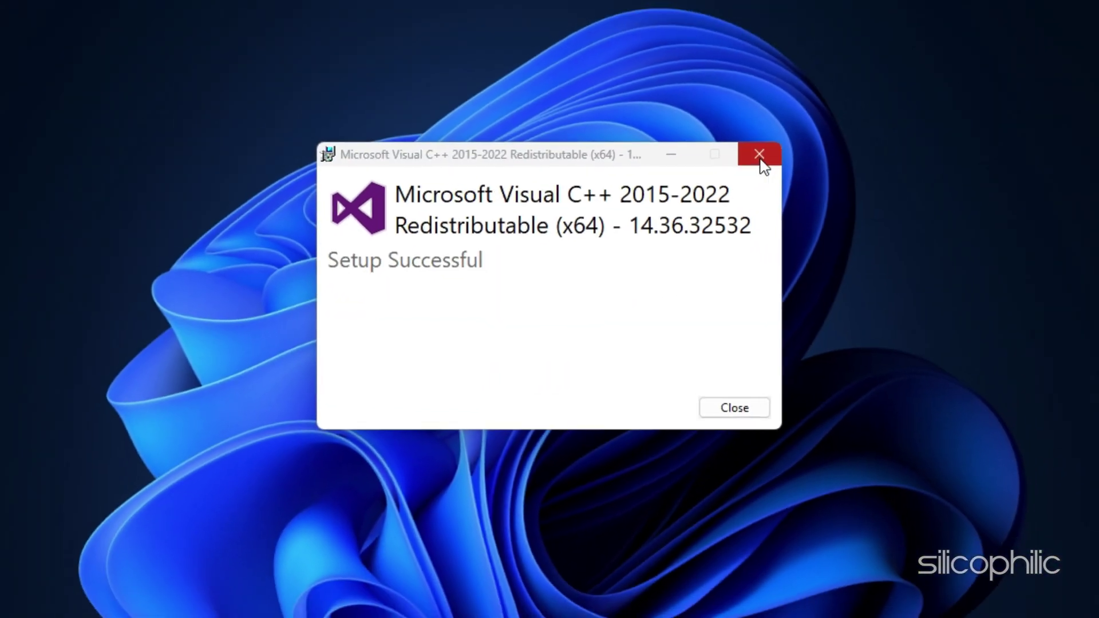
click(800, 124)
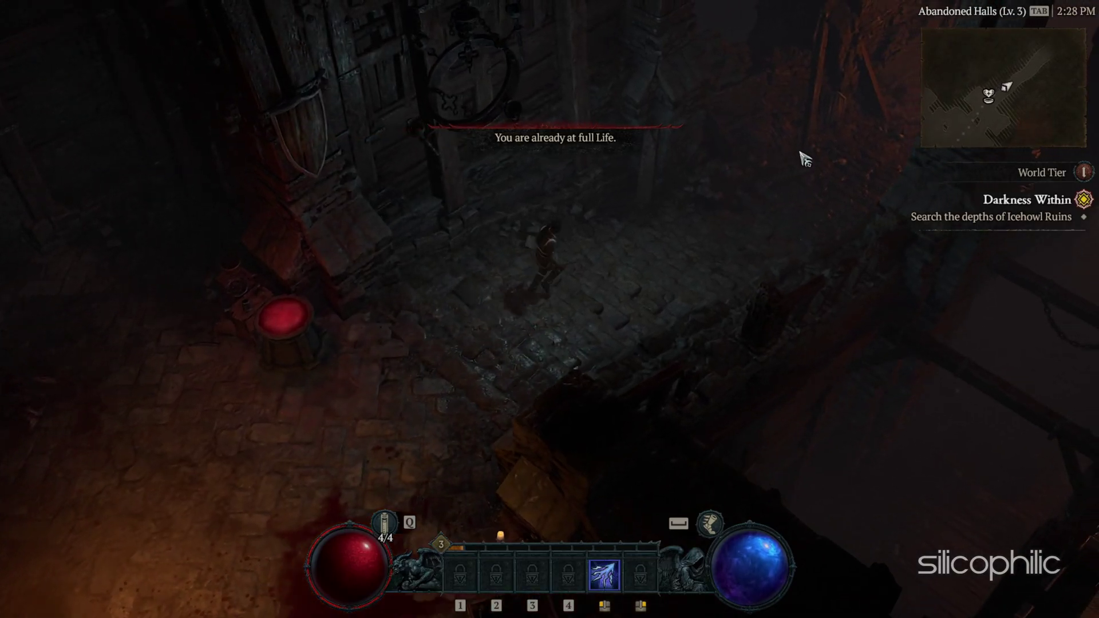
click(804, 157)
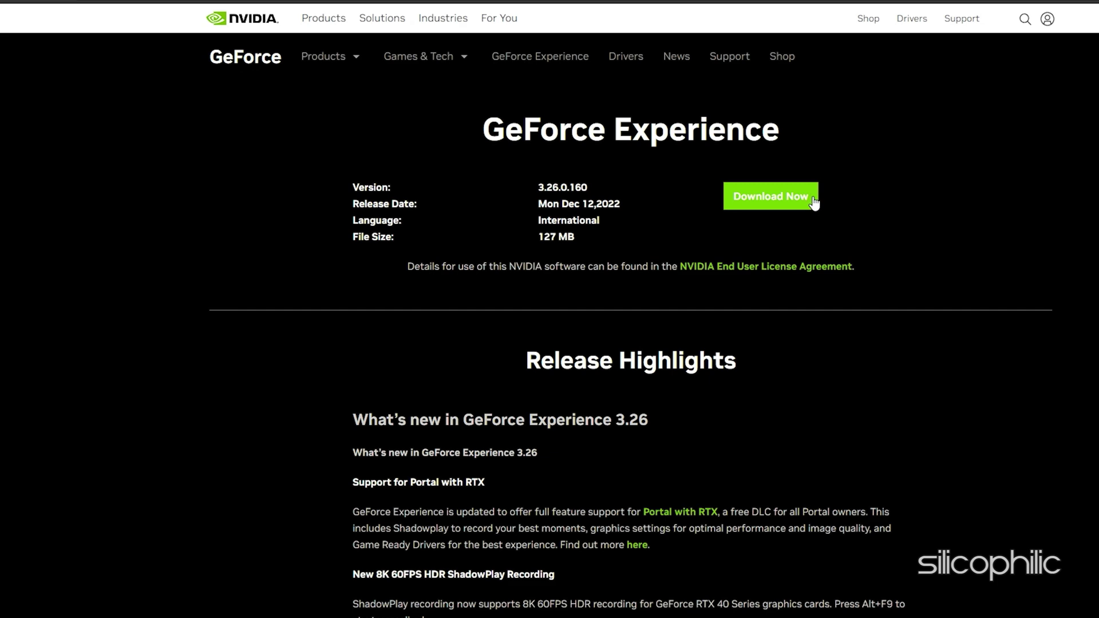
Step: Download GeForce Experience and check for updates on its Drivers page
click(814, 201)
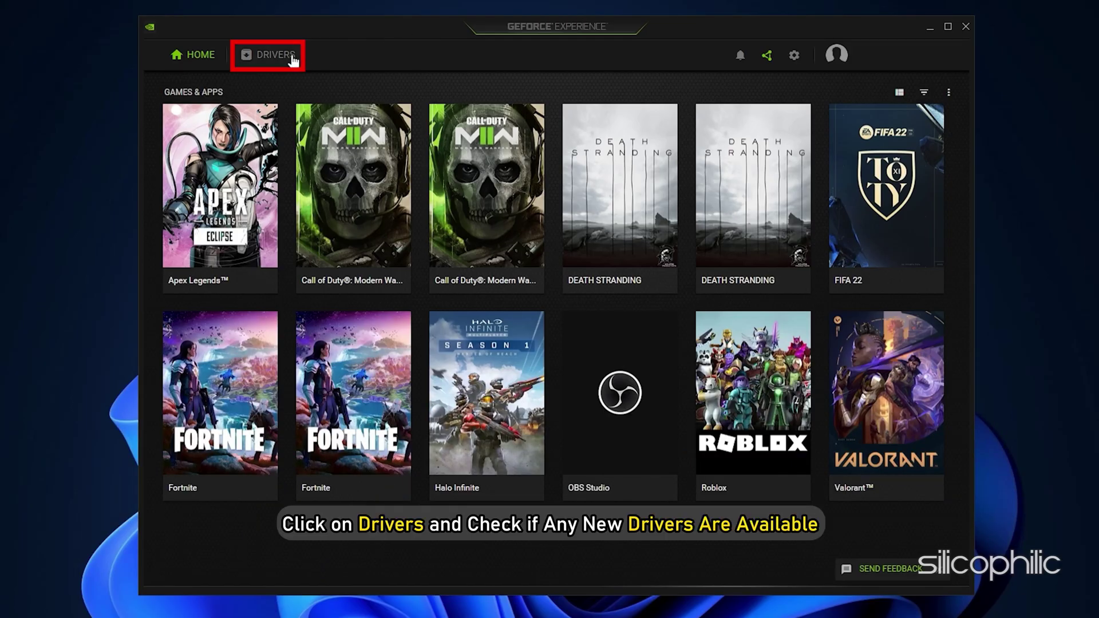
click(293, 60)
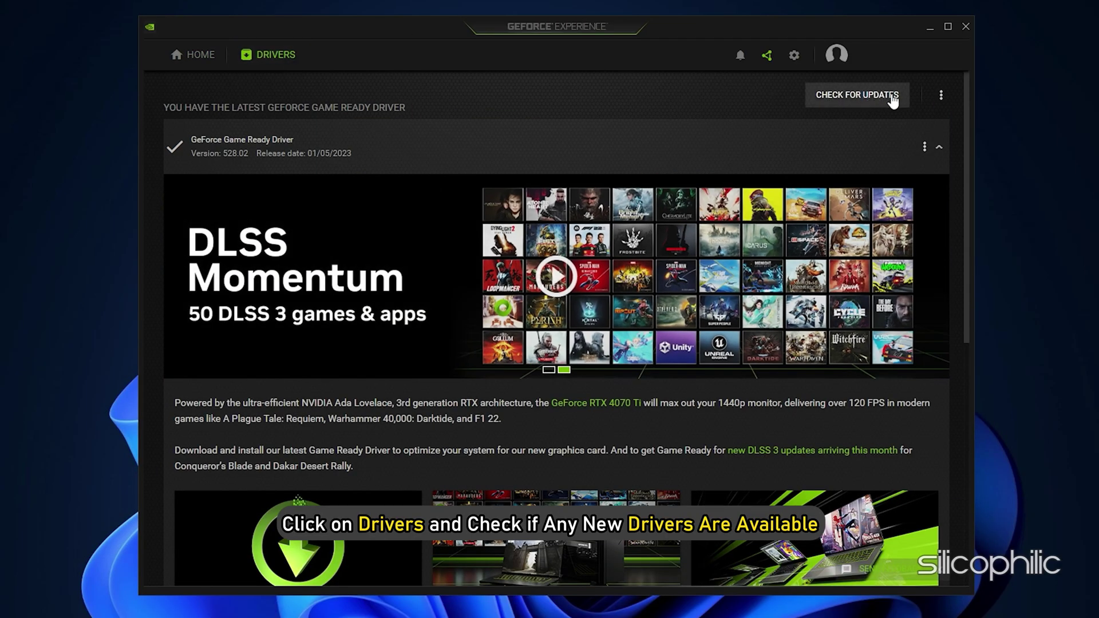
click(858, 95)
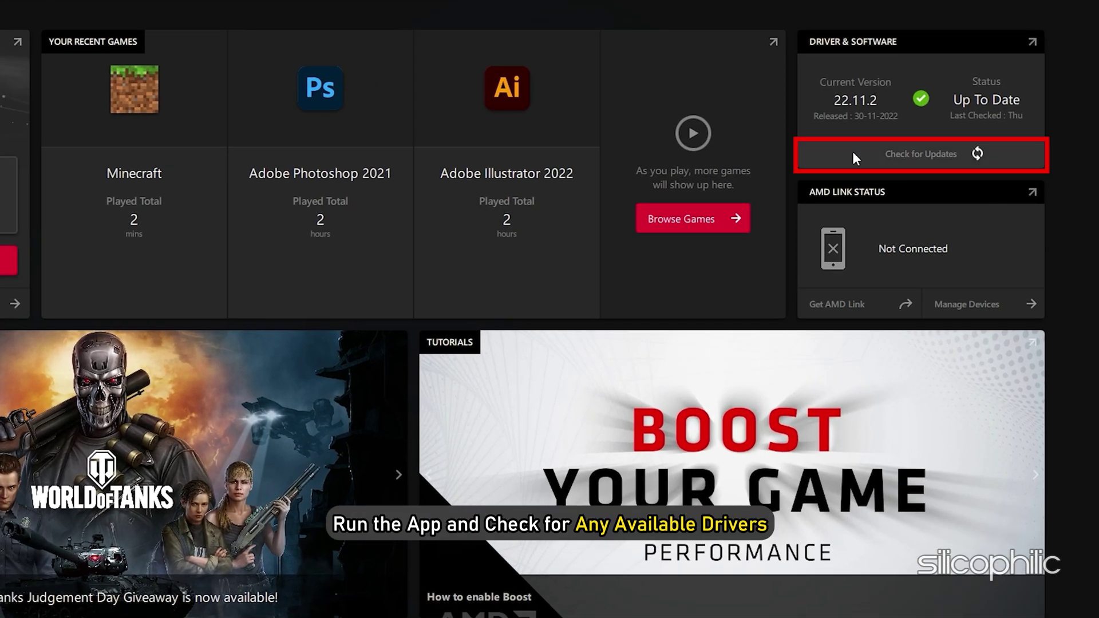
Step: Run Check for Updates in Radeon Software's Driver & Software panel
click(853, 151)
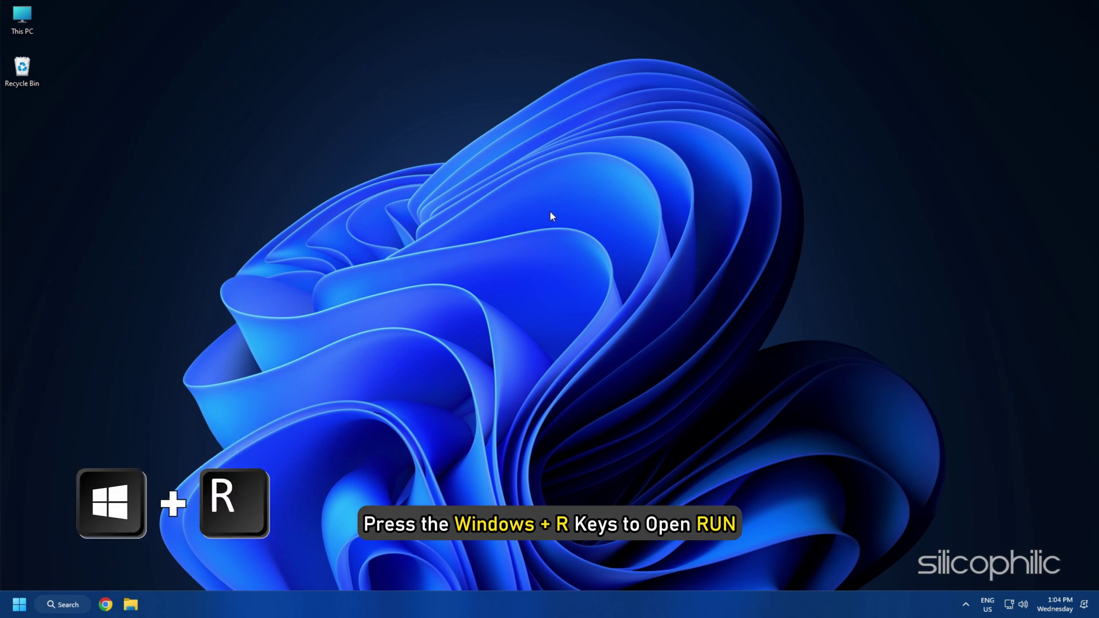
Step: Remove Diablo IV with all its files via appwiz.cpl, then begin a fresh Battle.net install
key(super+r)
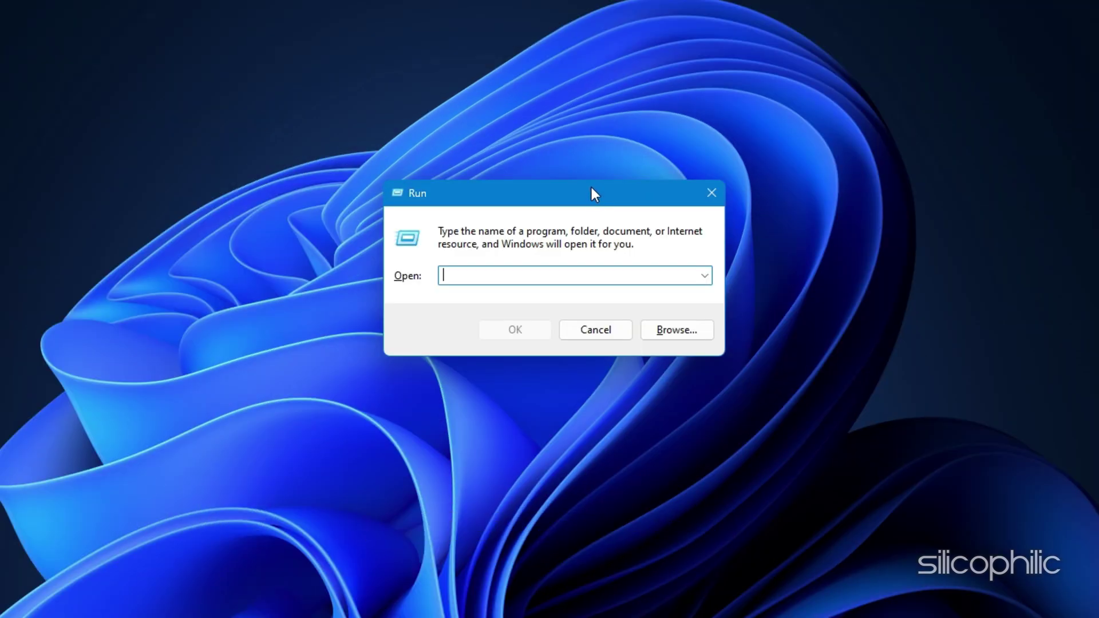
text(appwiz.cpl)
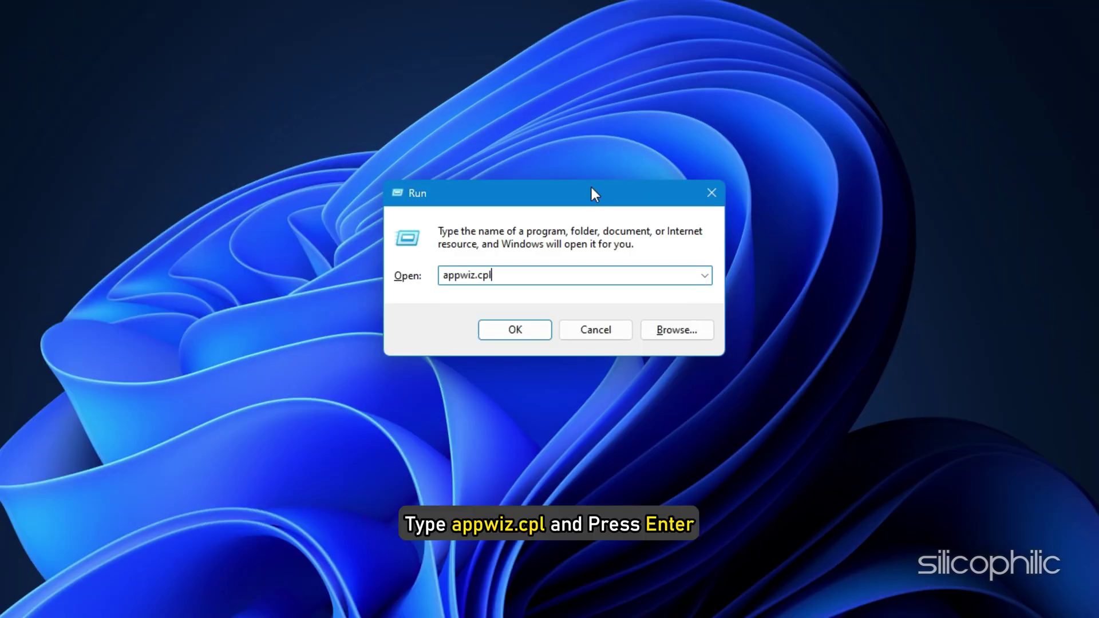
key(Return)
right_click(316, 348)
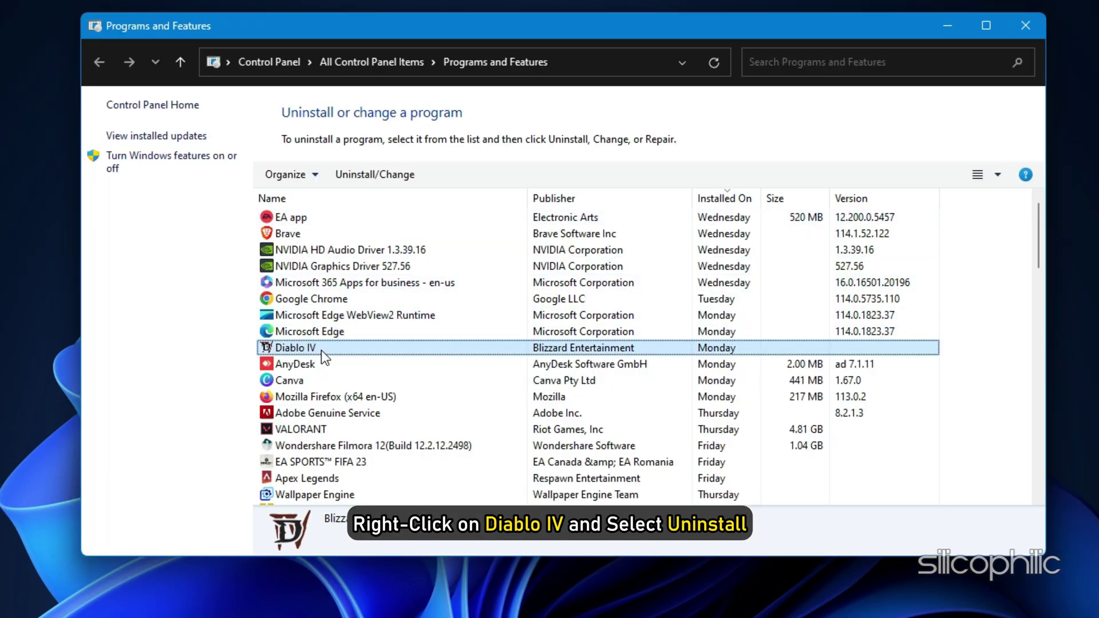
click(369, 364)
click(470, 443)
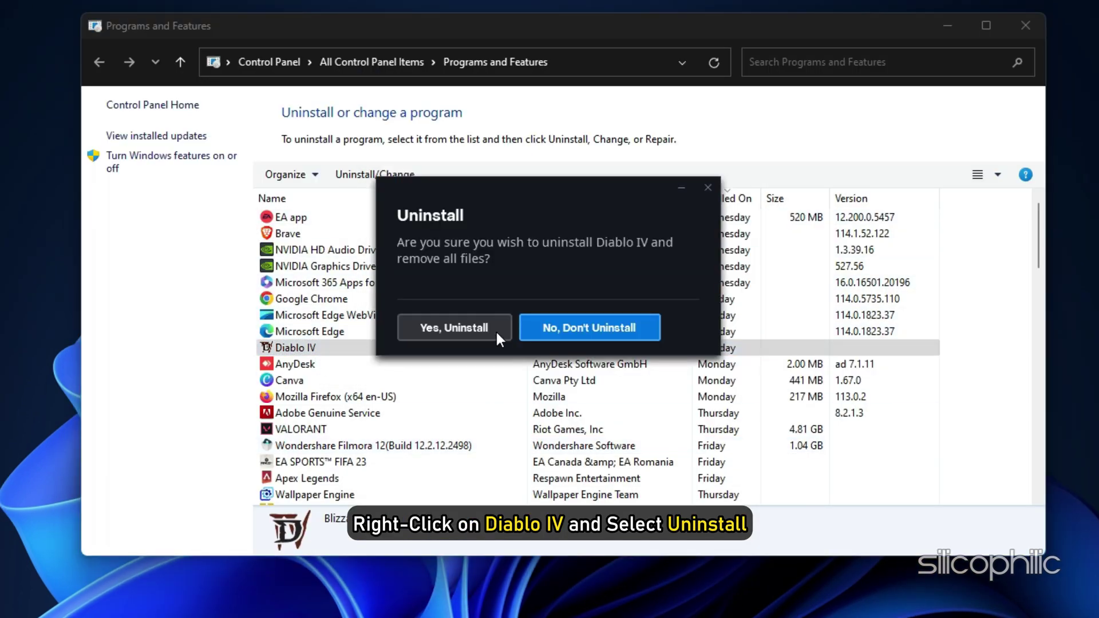
click(495, 329)
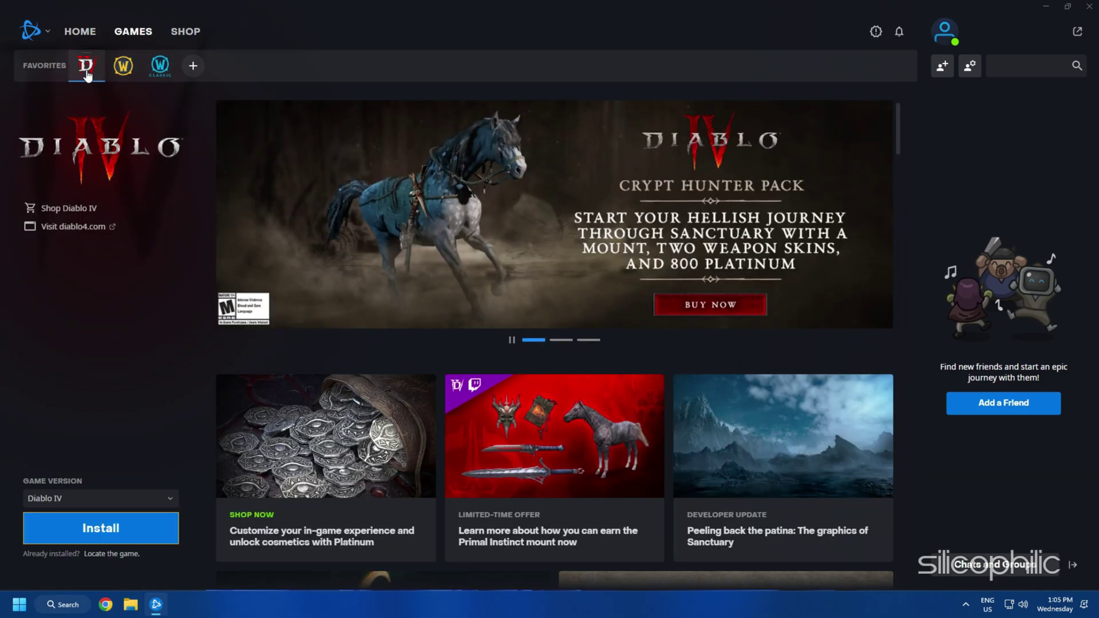
click(123, 531)
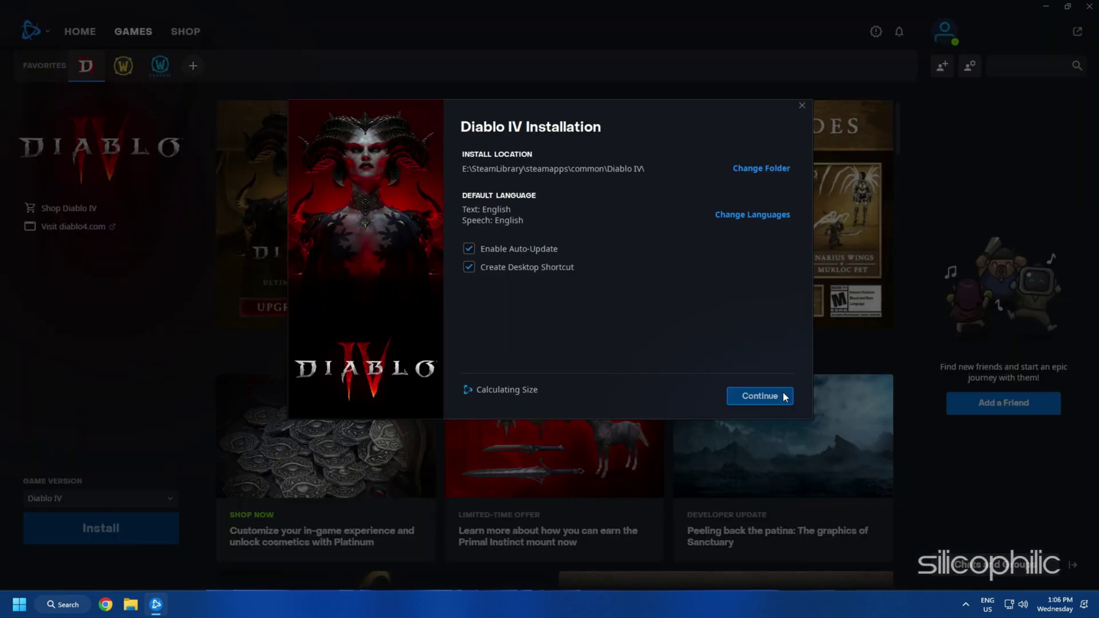
click(759, 396)
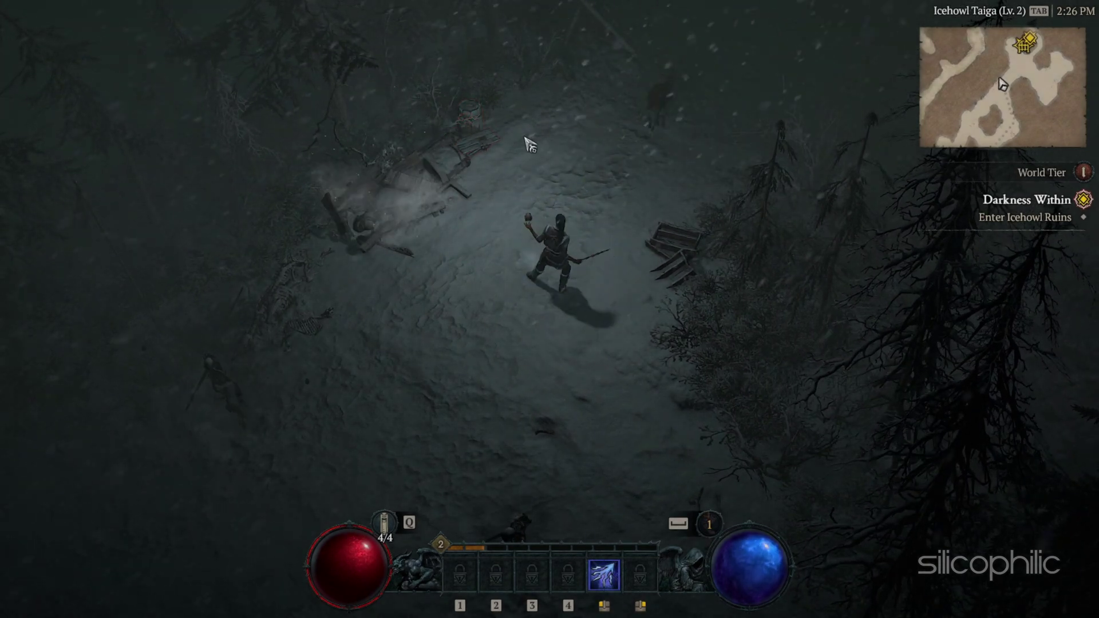
Step: Walk the character up through the debris on the snowy Icehowl Taiga path
click(554, 215)
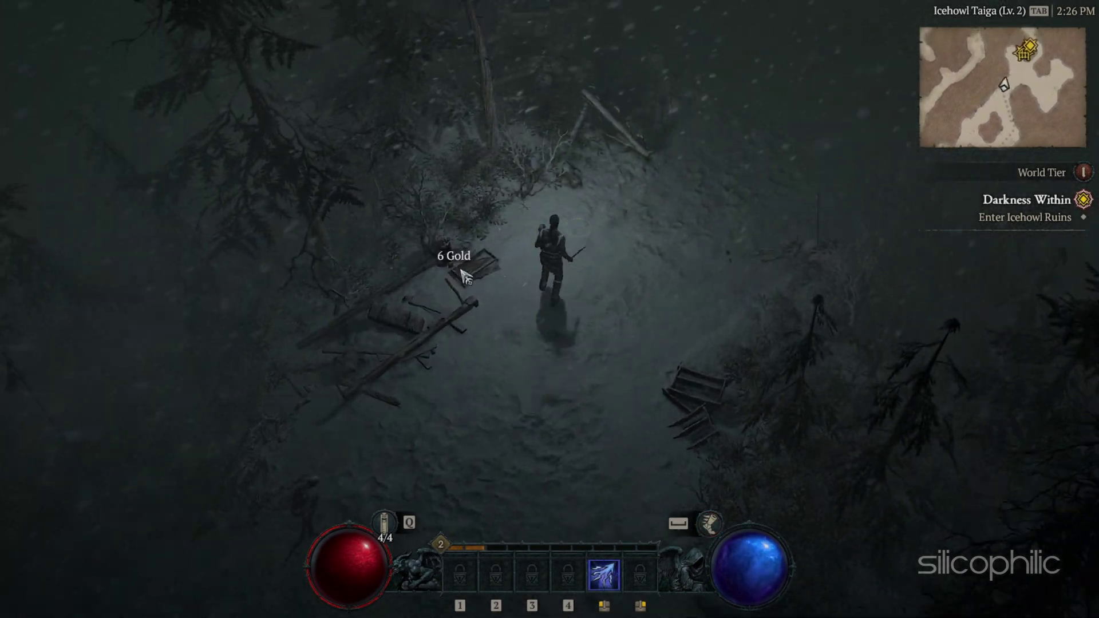